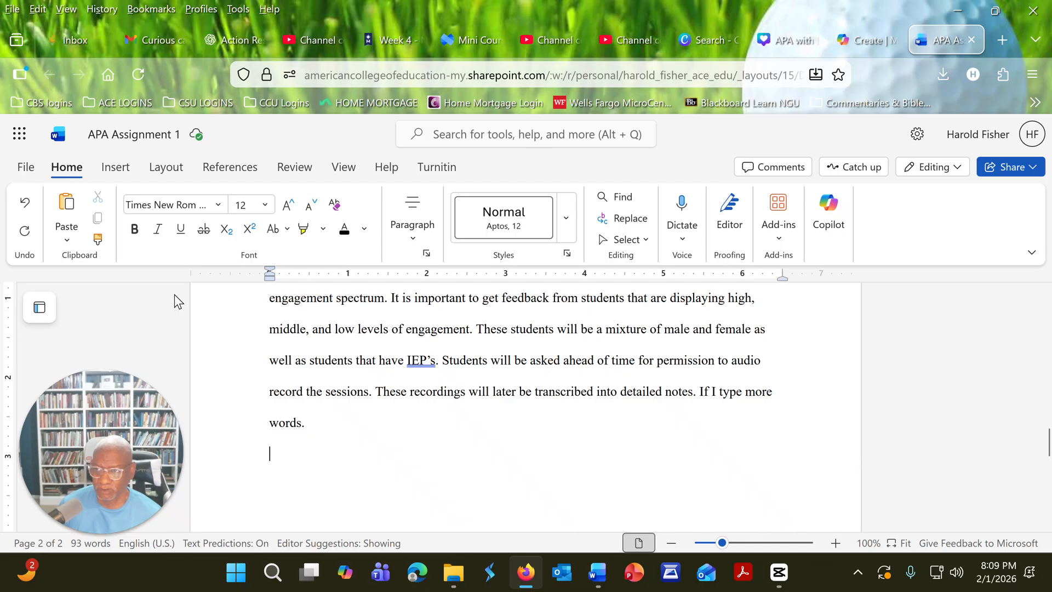
# Step: Insert a table with three columns and two rows on the blank line below the last paragraph
pyautogui.click(121, 173)
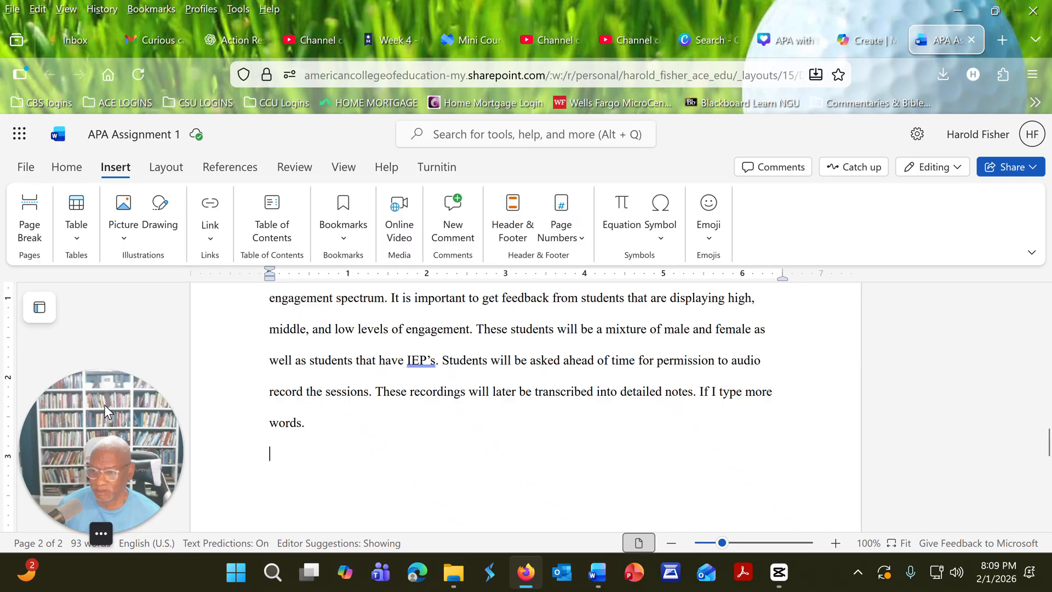
pyautogui.moveTo(104, 404); pyautogui.dragTo(916, 426)
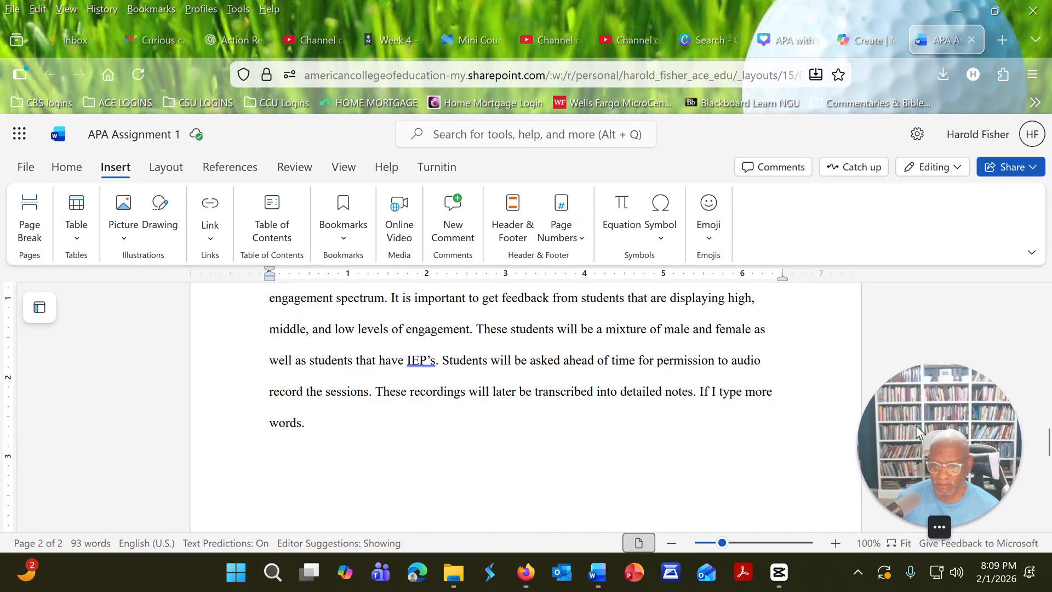
pyautogui.click(80, 241)
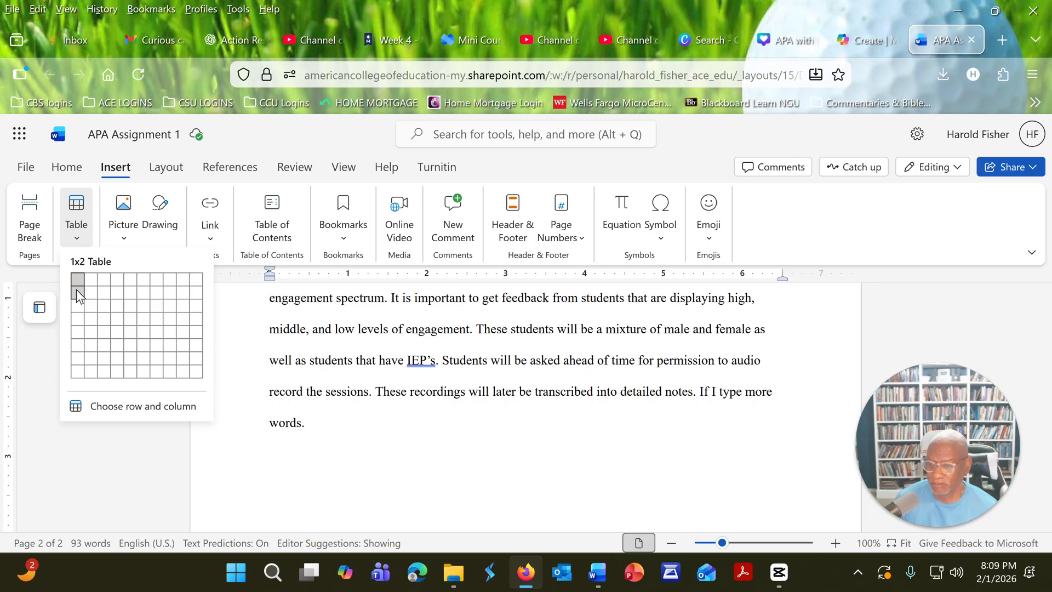
pyautogui.click(317, 476)
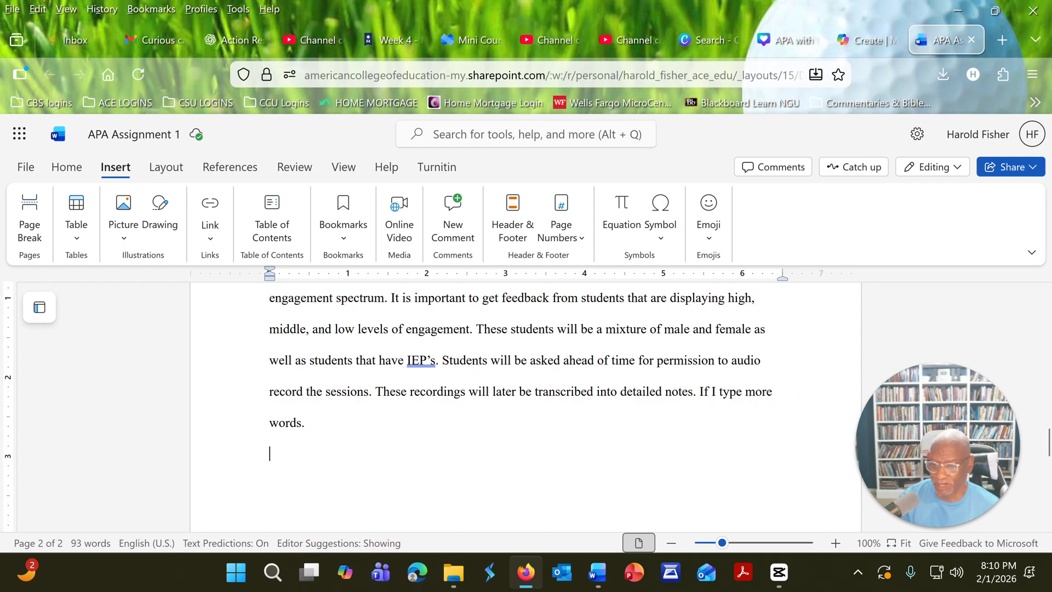
pyautogui.click(83, 245)
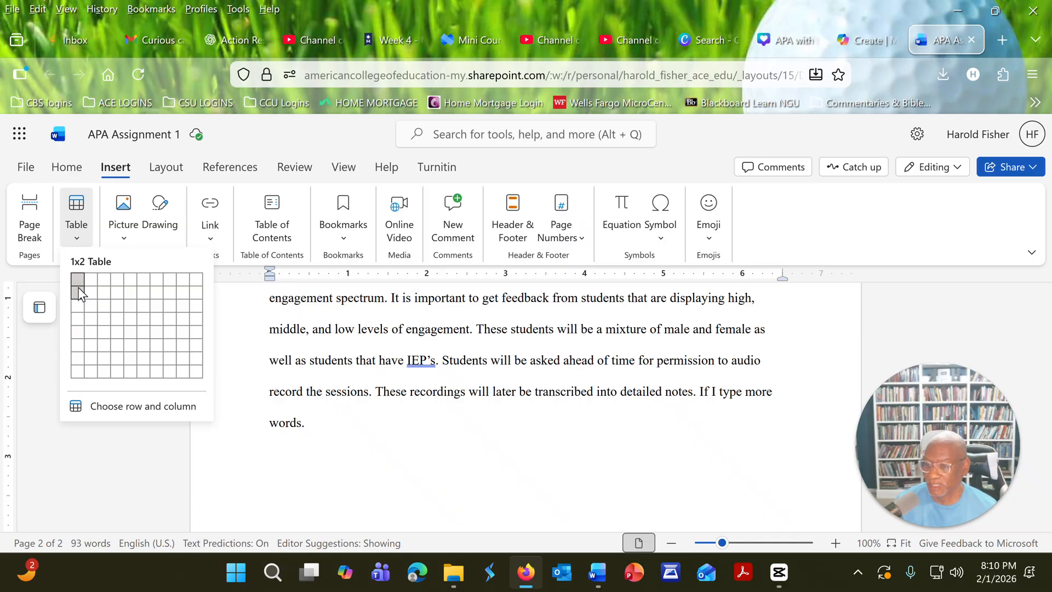
pyautogui.click(109, 296)
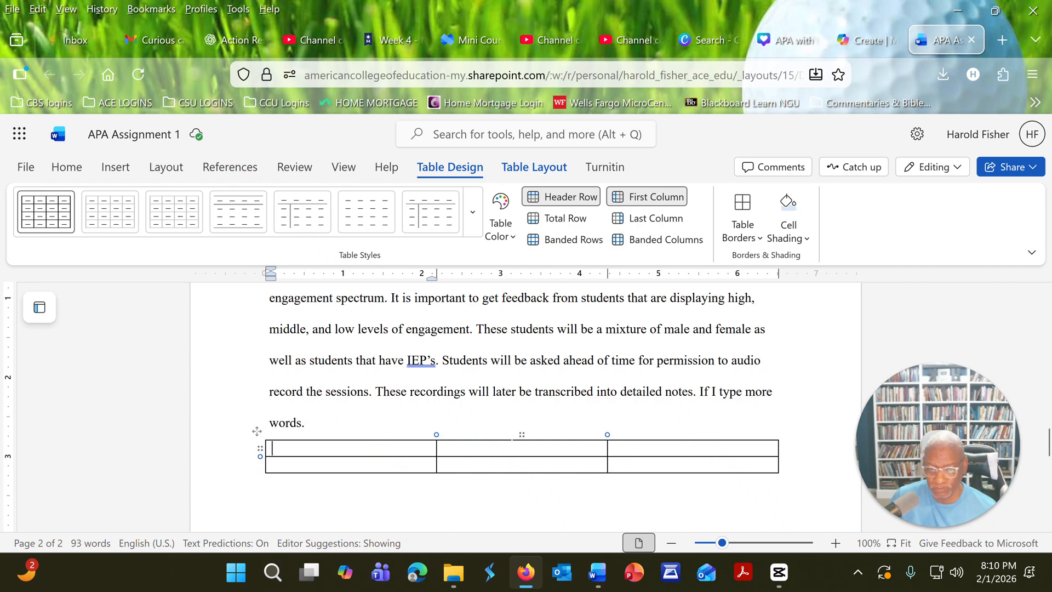
# Step: Step through the cells of the new table and look over the available table styles
pyautogui.click(506, 458)
pyautogui.click(644, 453)
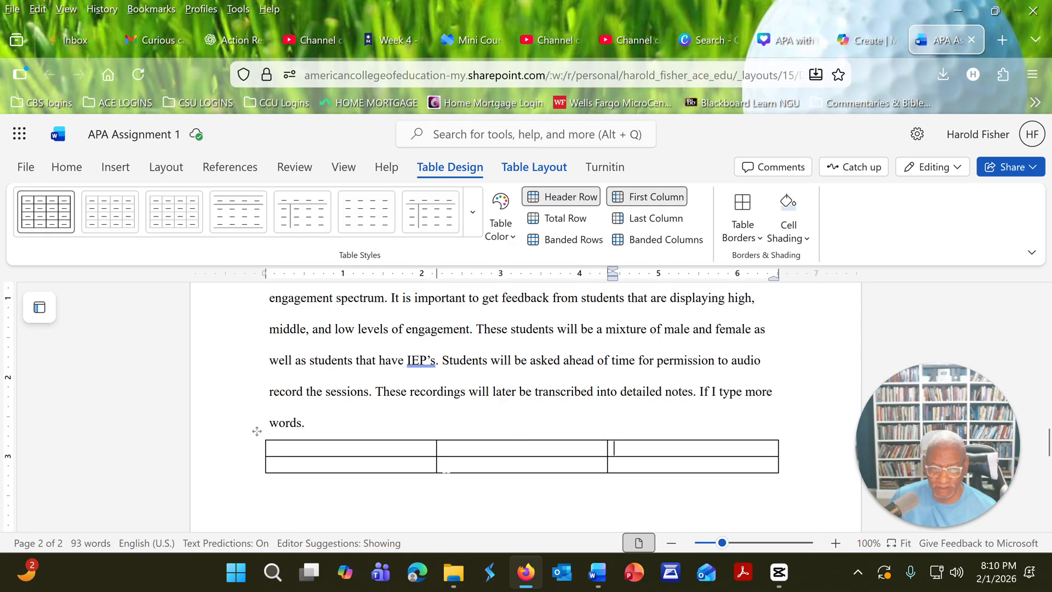
pyautogui.press('Tab')
pyautogui.press('Tab')
pyautogui.press('Tab')
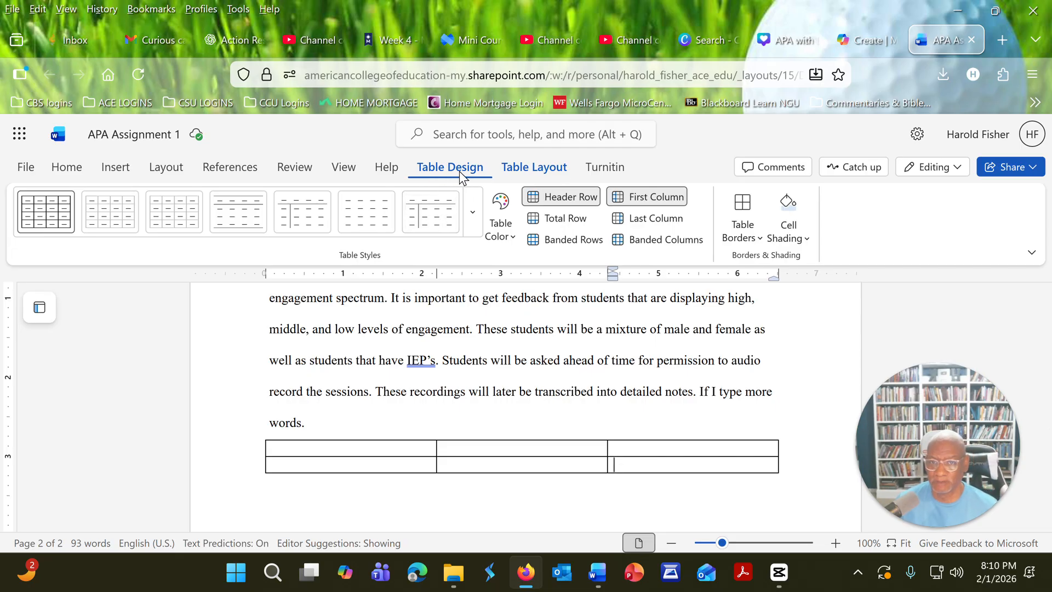
pyautogui.click(472, 231)
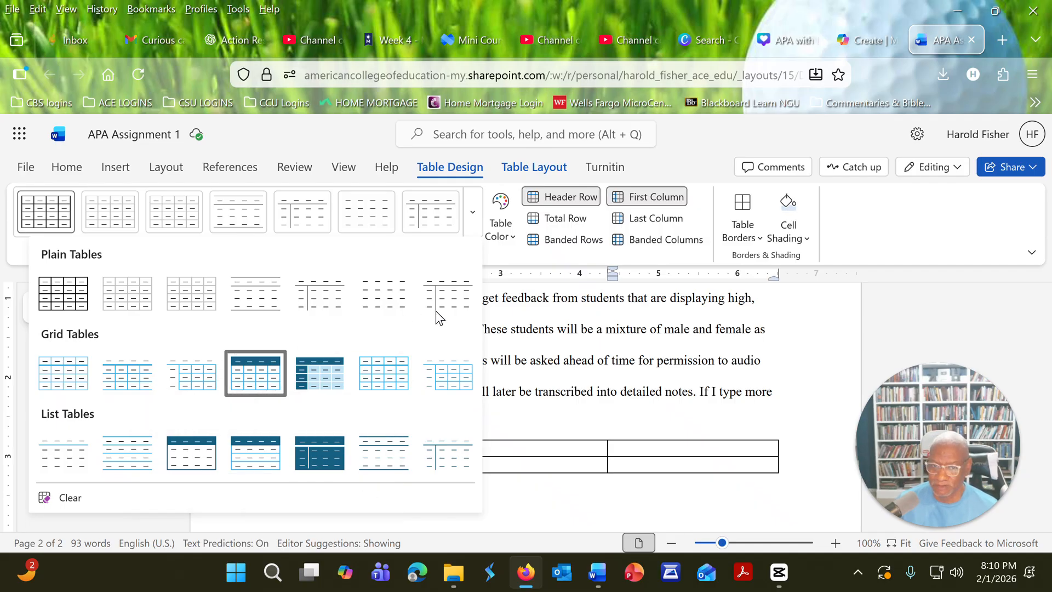
pyautogui.click(767, 435)
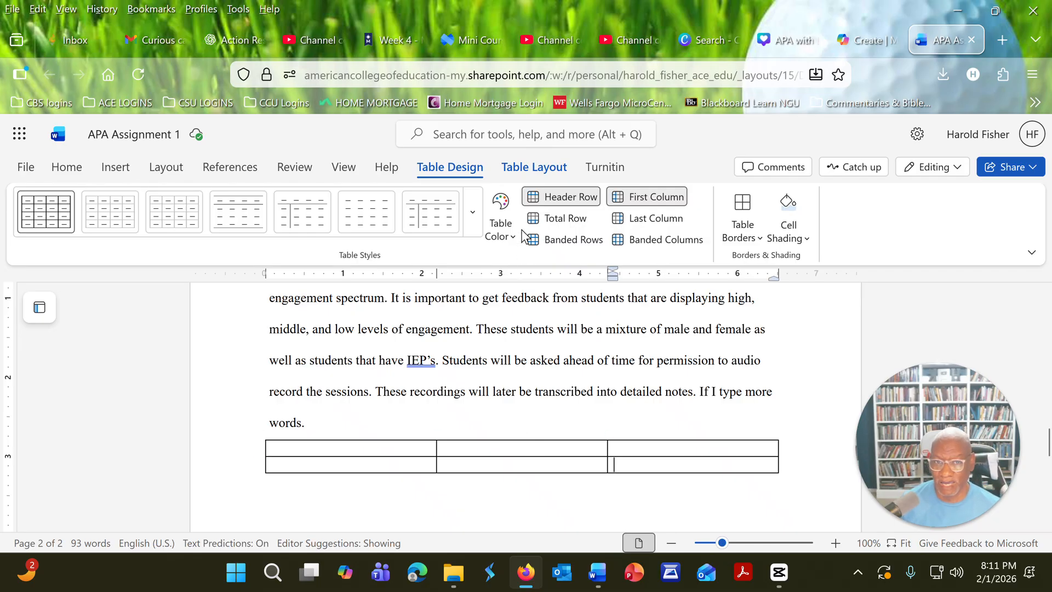
# Step: Insert a new row below the table's second row
pyautogui.click(530, 175)
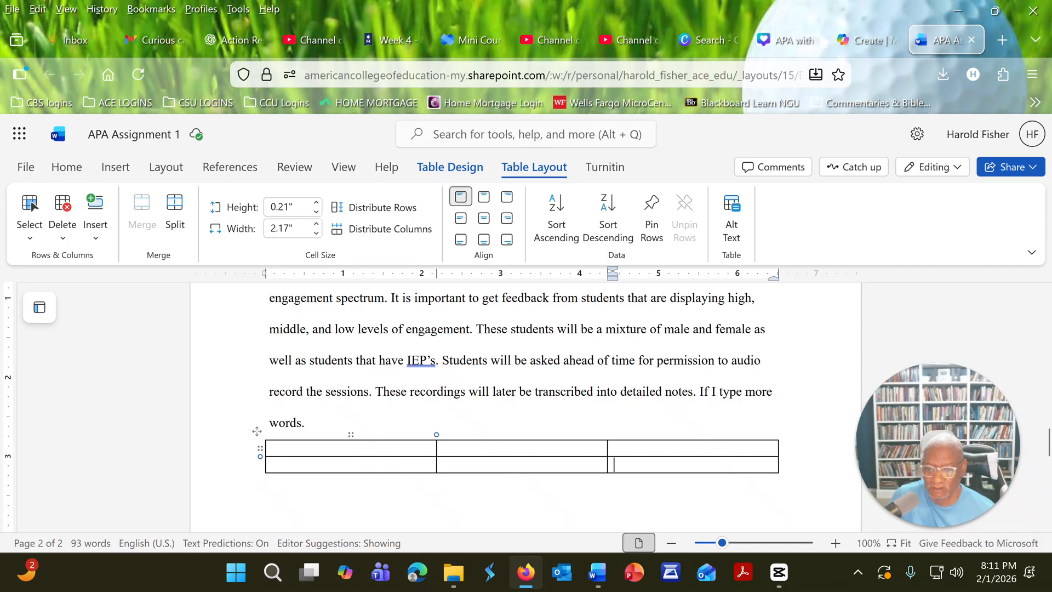
pyautogui.click(277, 448)
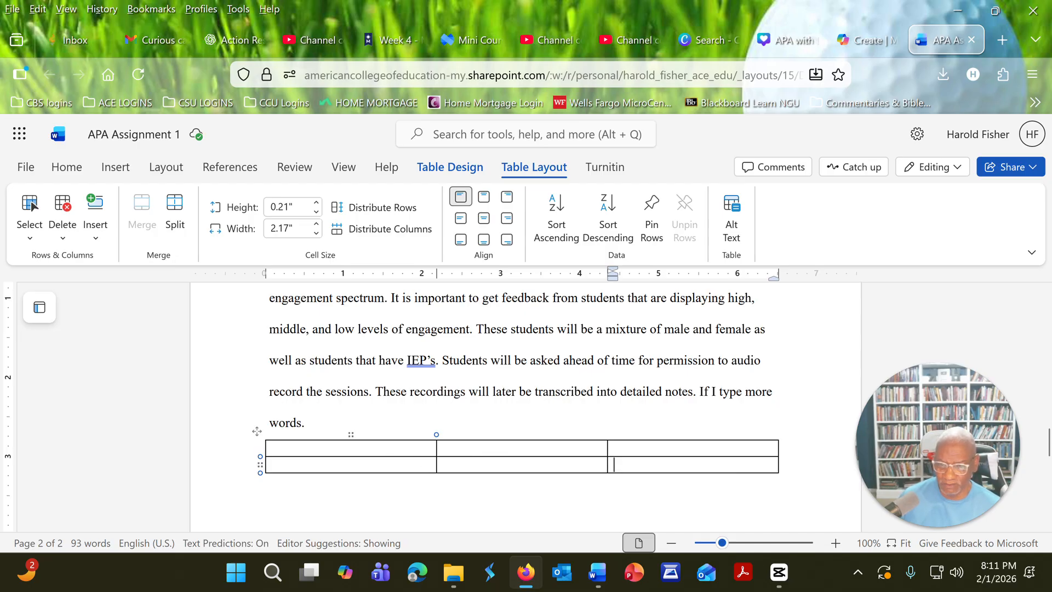
pyautogui.click(296, 464)
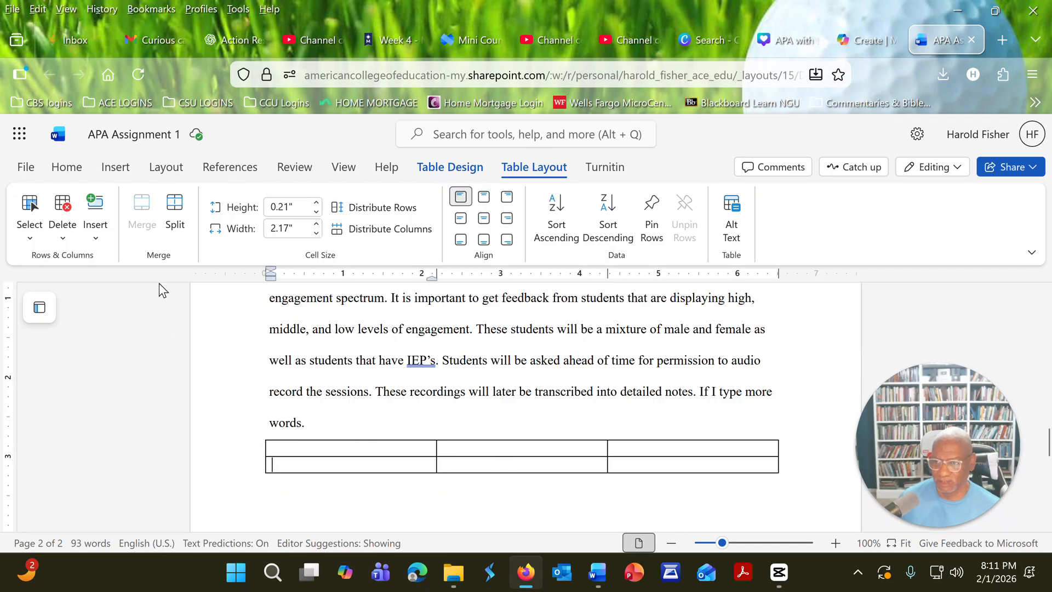
pyautogui.click(95, 239)
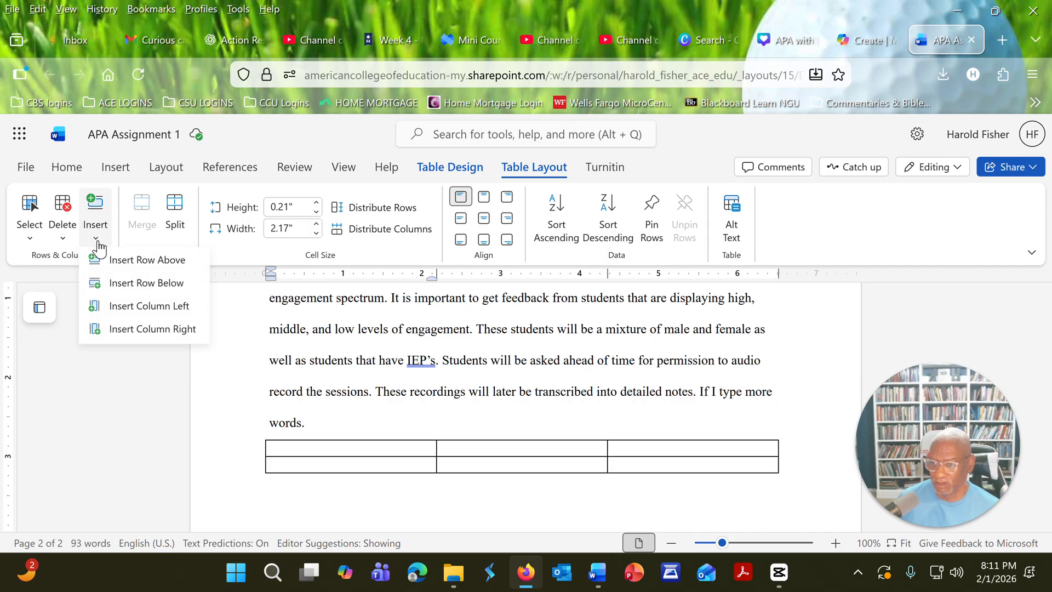
pyautogui.click(132, 289)
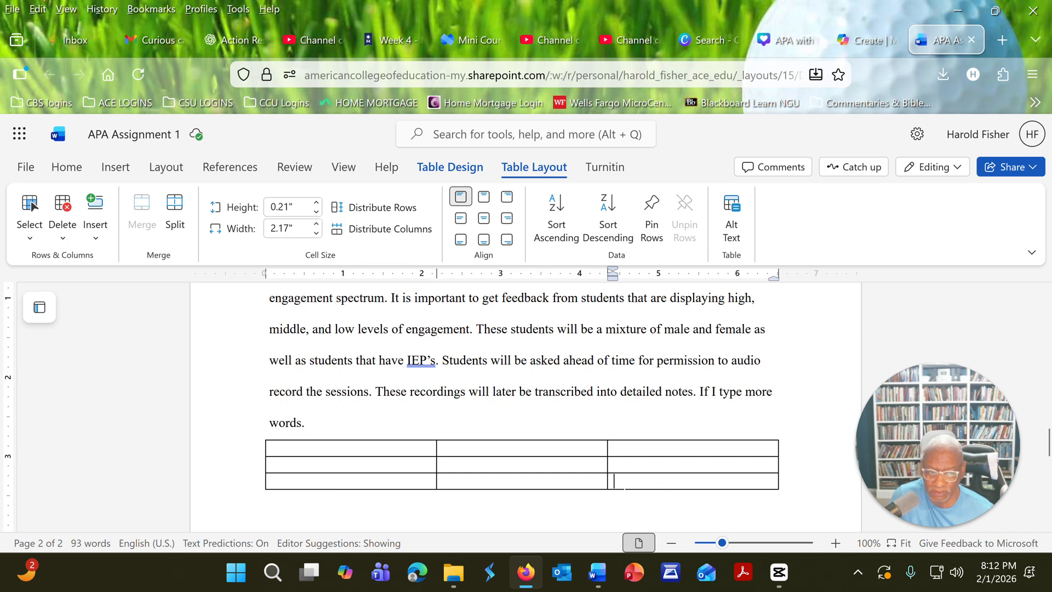
# Step: Enter "sdfs" in the first cell and "uuuuu" in the second cell of the table's last row
pyautogui.write('sdfs')
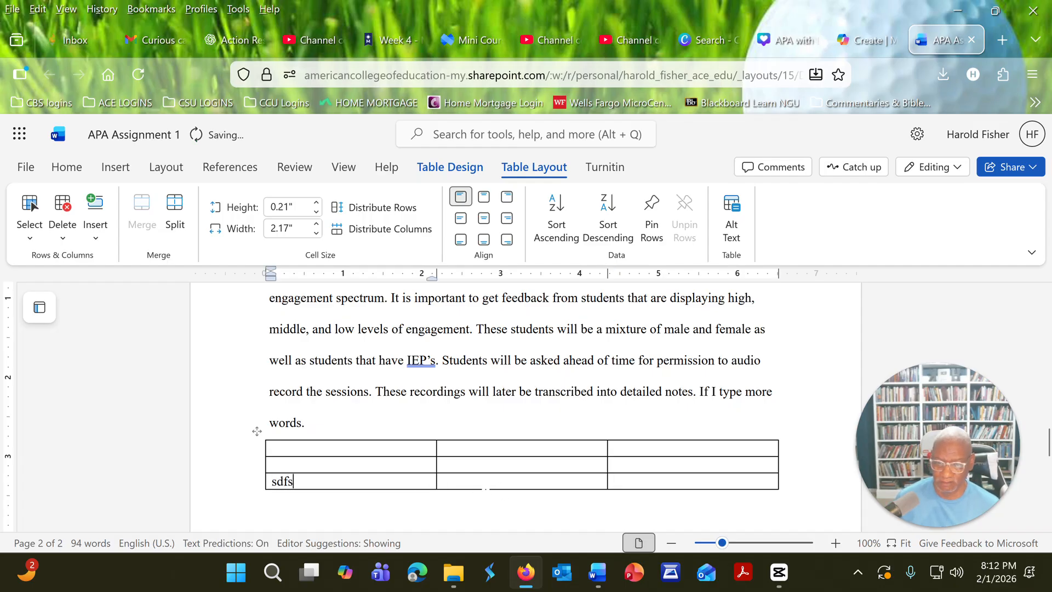
pyautogui.press('Tab')
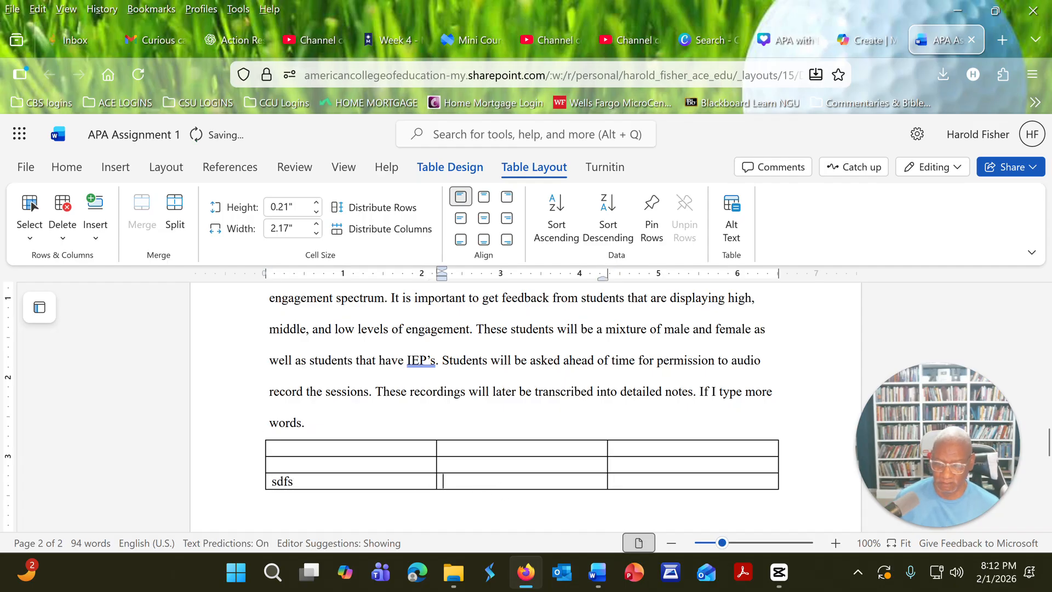
pyautogui.write('uuuuu')
# Step: Insert a new column to the right of the column containing "sdfs"
pyautogui.click(389, 480)
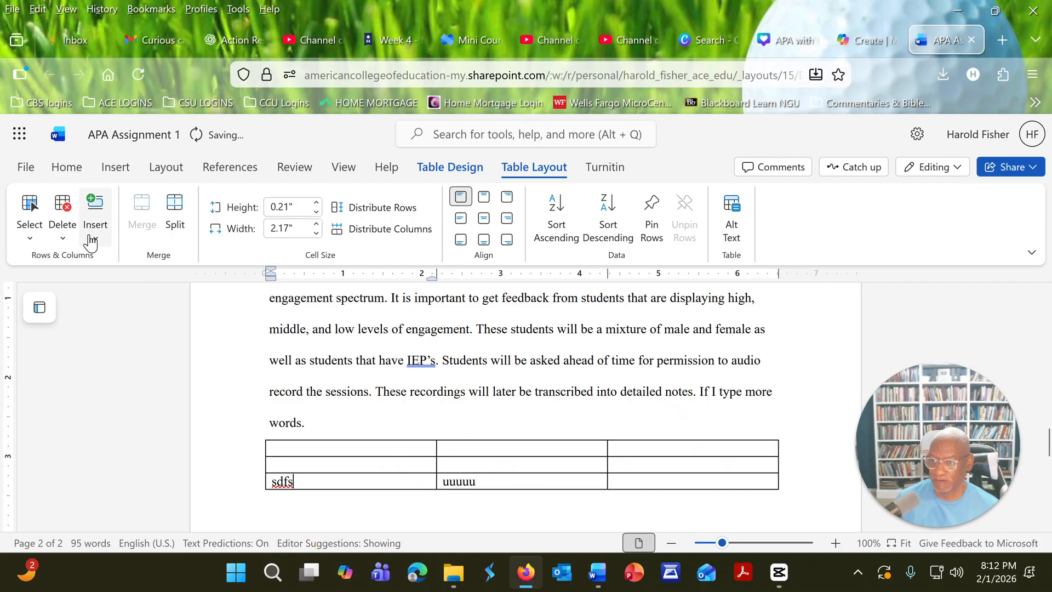
pyautogui.click(93, 213)
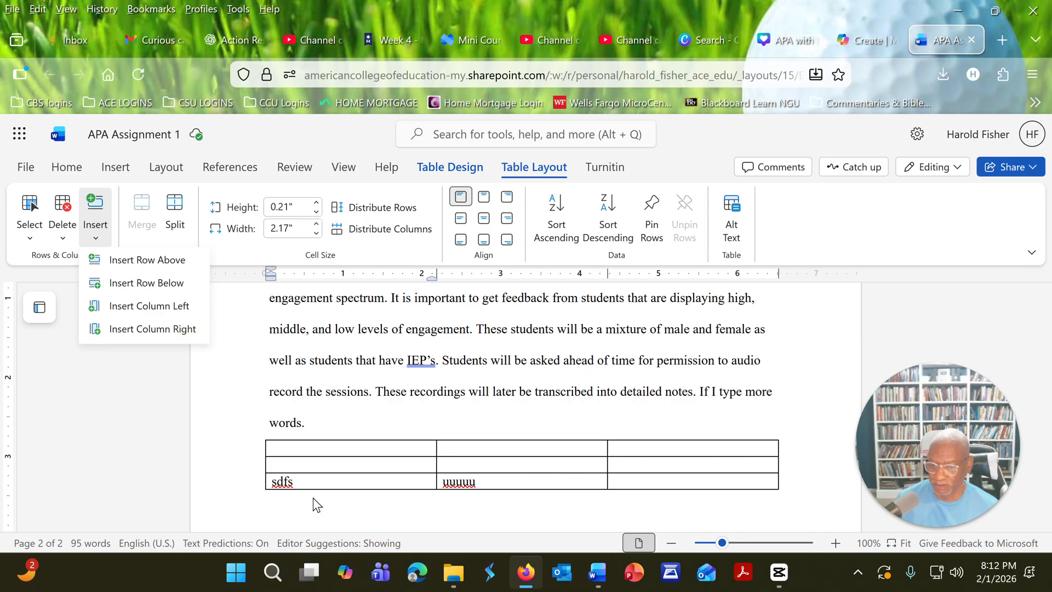
pyautogui.click(316, 480)
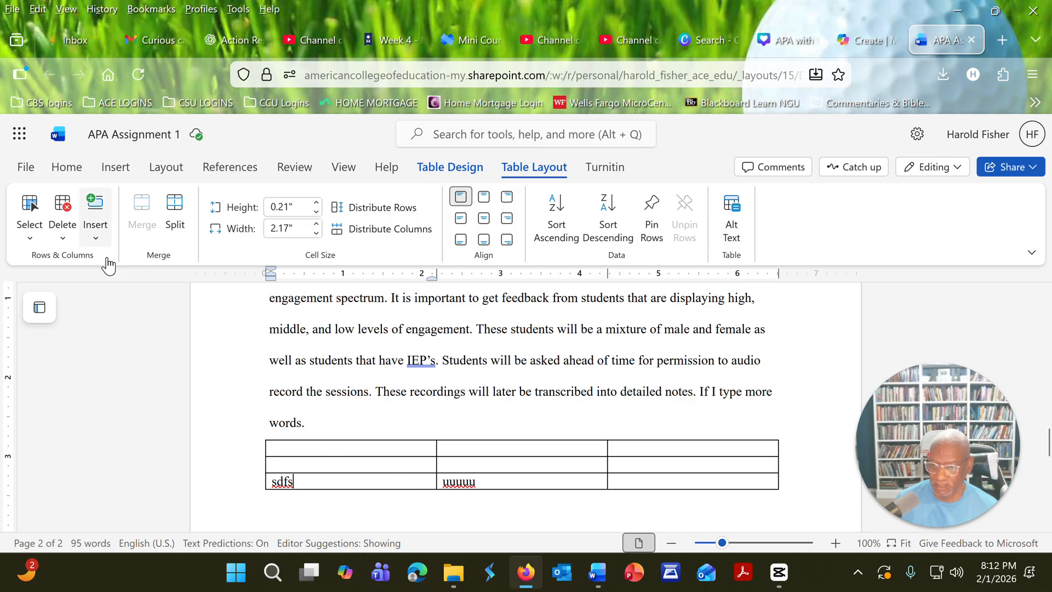
pyautogui.click(98, 240)
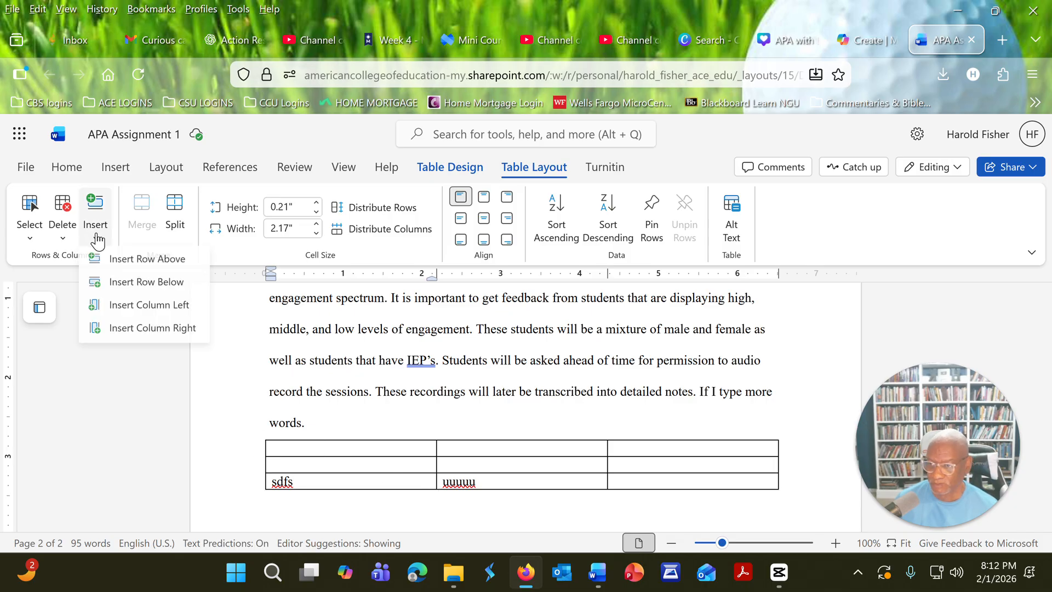
pyautogui.click(140, 330)
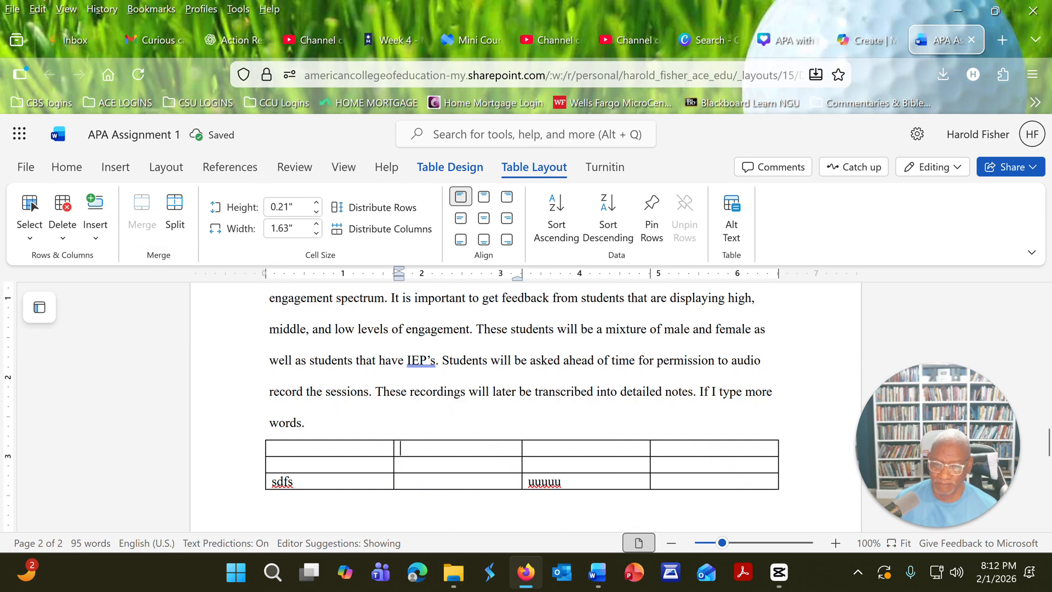
# Step: Insert a new row below the row containing "sdfs" and "uuuuu"
pyautogui.click(445, 505)
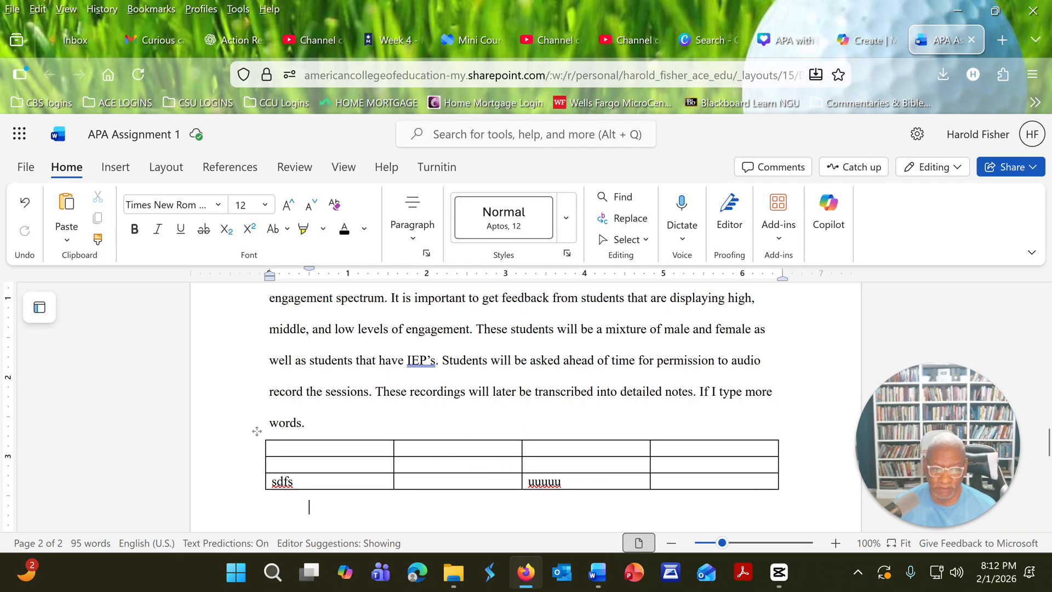
pyautogui.click(674, 481)
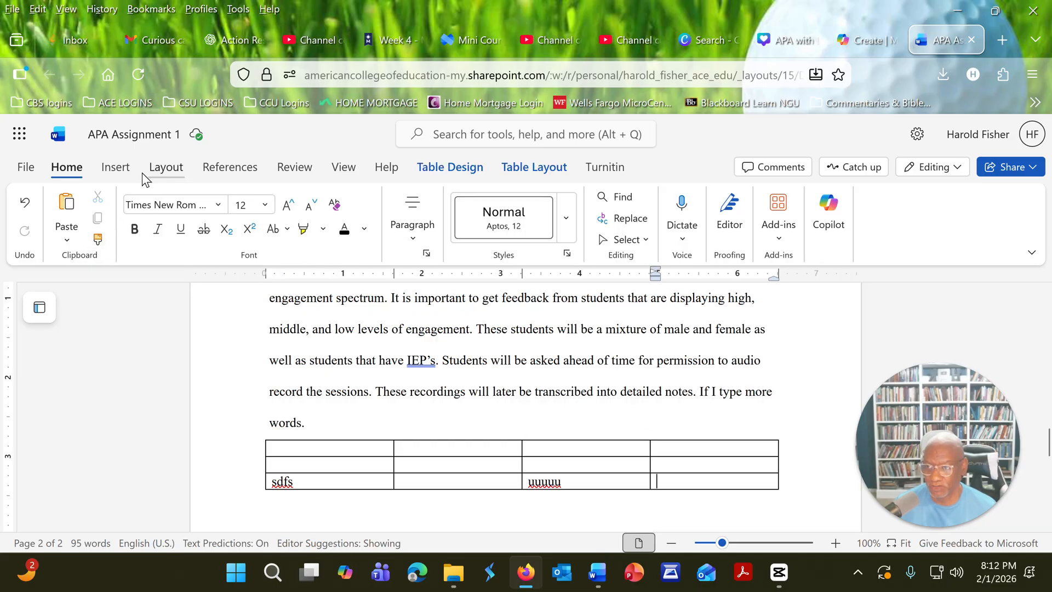
pyautogui.click(534, 168)
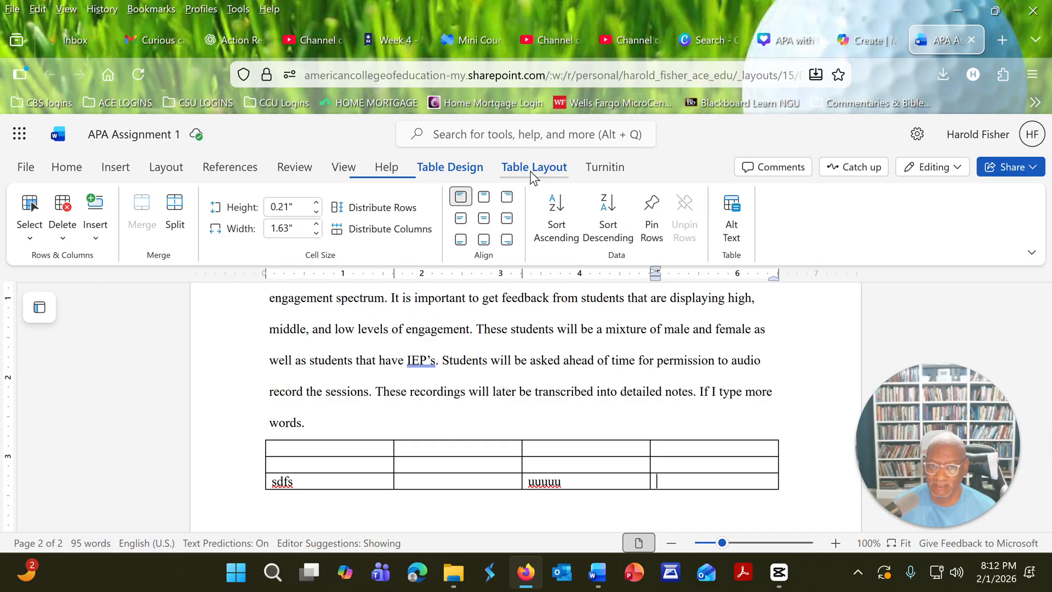
pyautogui.click(95, 239)
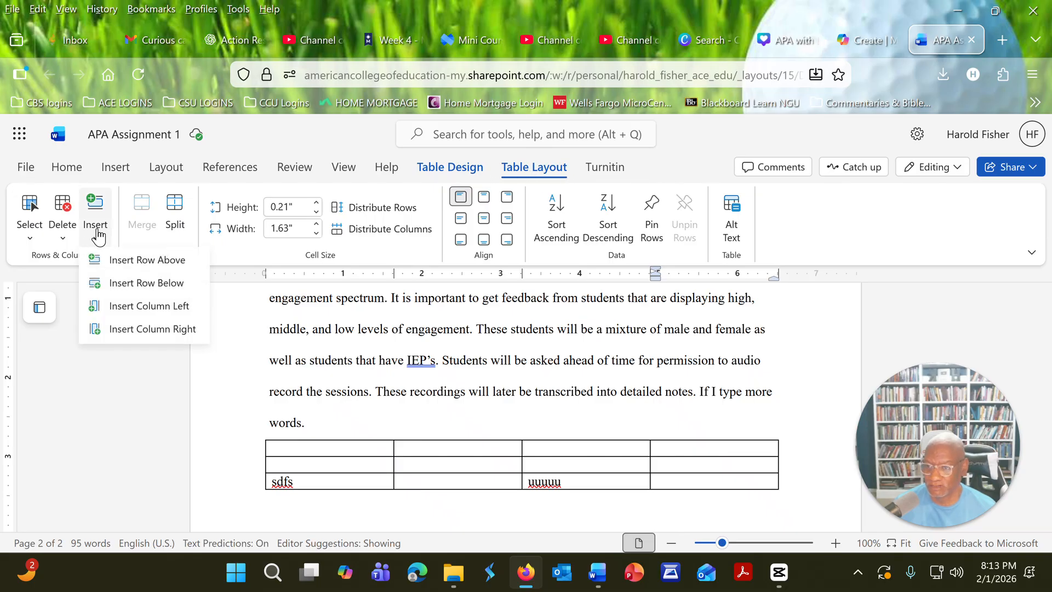
pyautogui.click(160, 284)
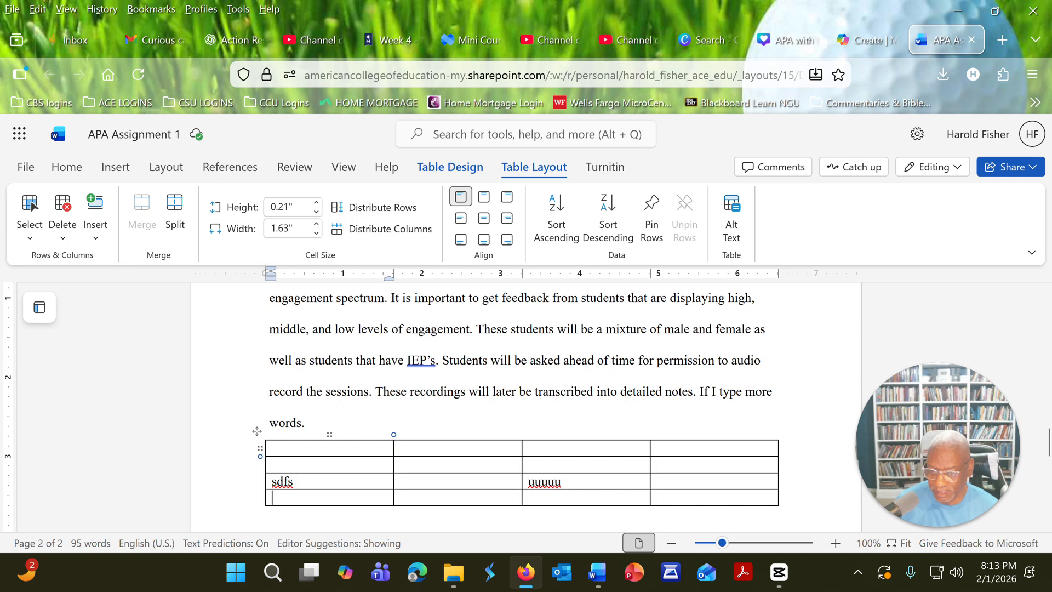
# Step: Select the table's entire first row and view the paragraph formatting options for it
pyautogui.click(274, 448)
pyautogui.moveTo(393, 449); pyautogui.dragTo(667, 449)
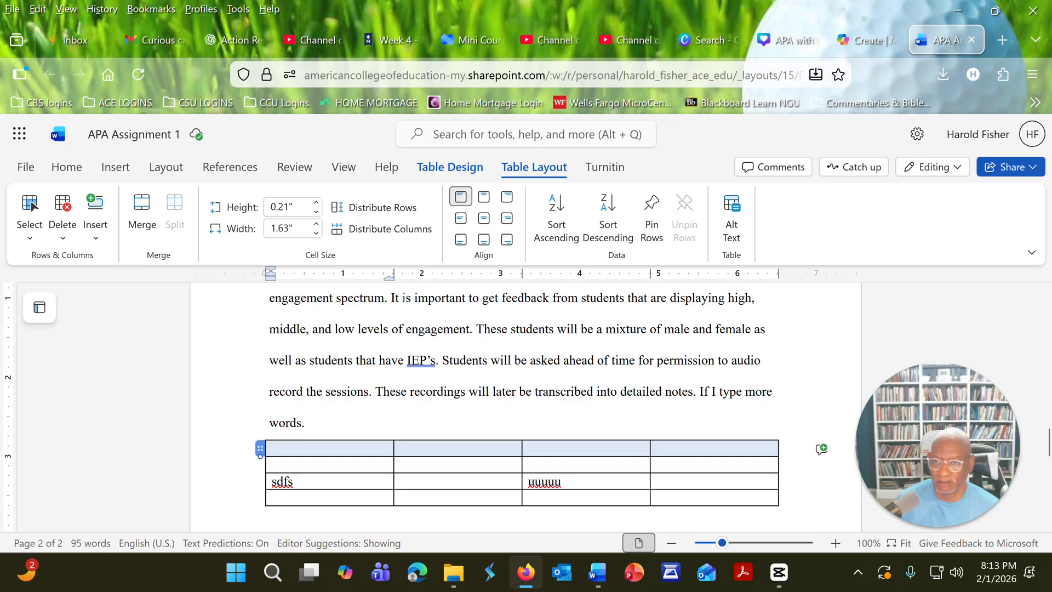
pyautogui.click(66, 168)
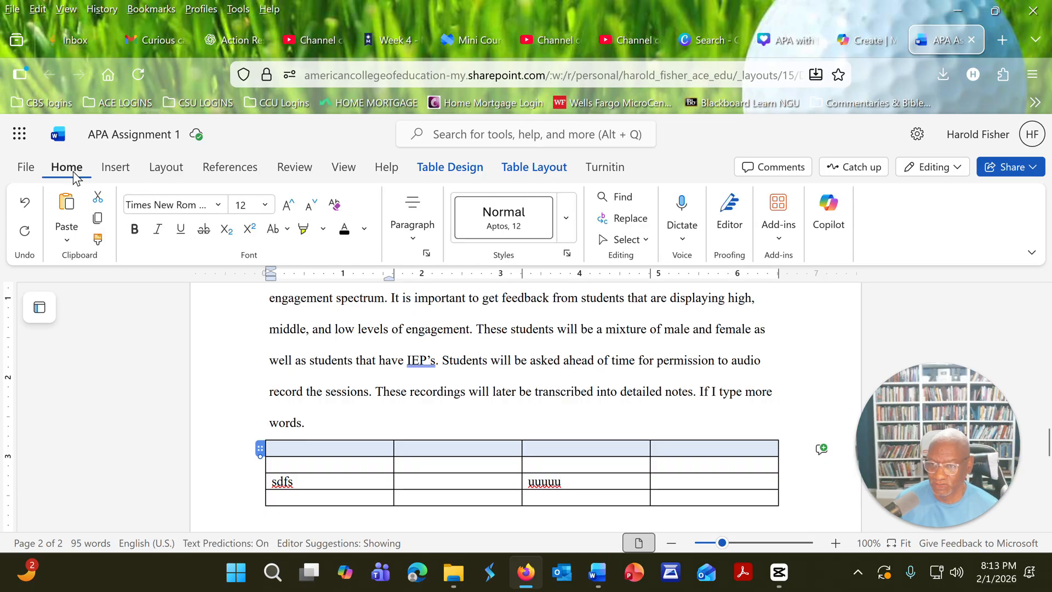
pyautogui.click(407, 239)
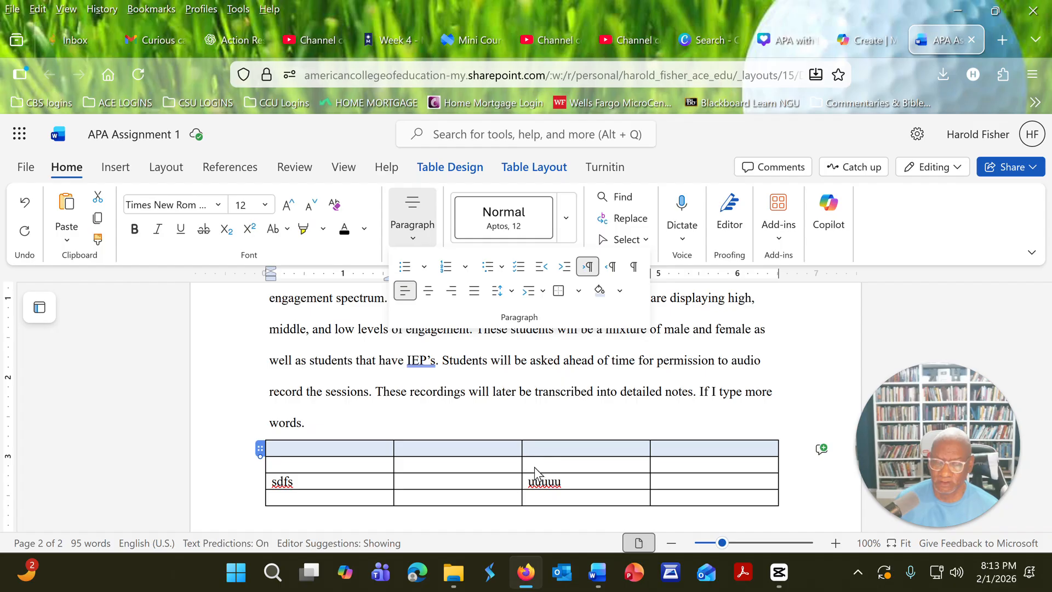
pyautogui.click(658, 483)
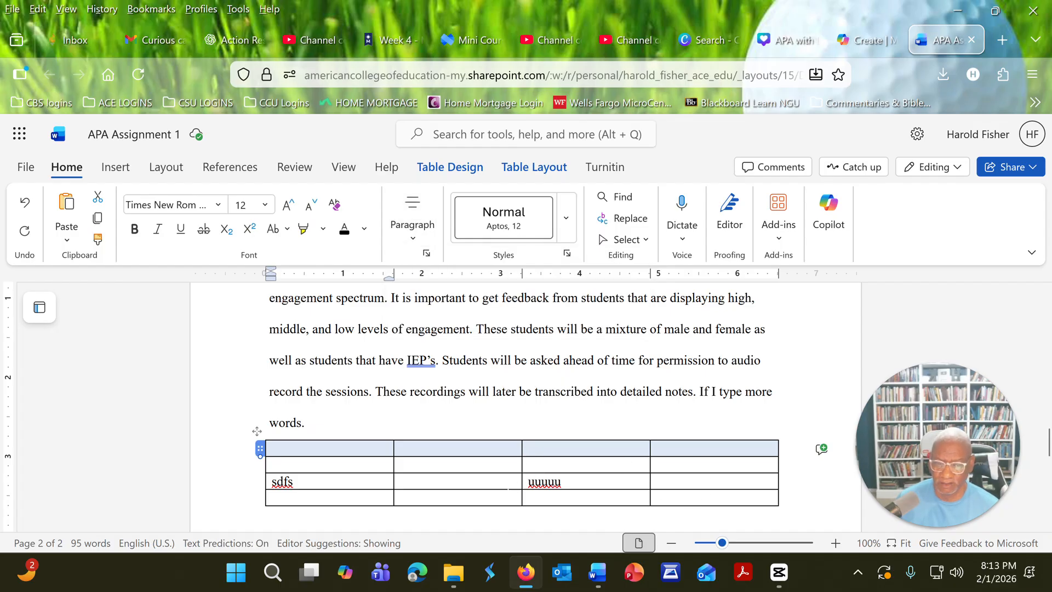